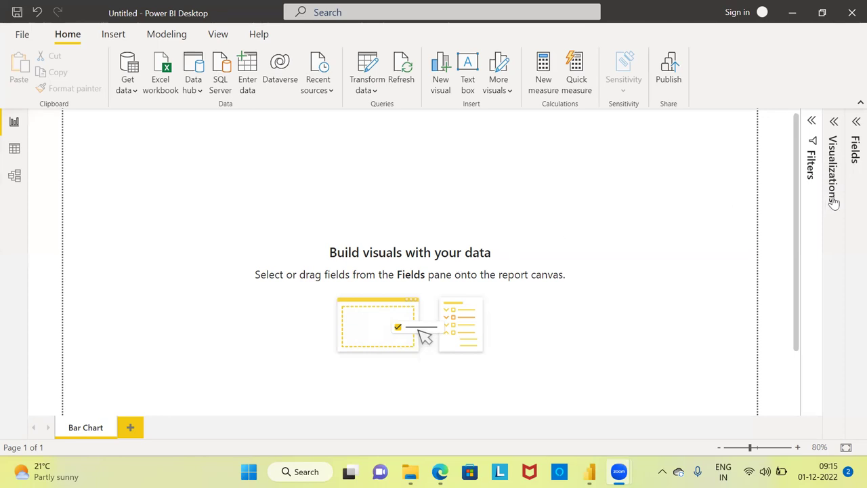
Step: Insert a stacked column chart on the Bar Chart page and expand the superstore table's list of fields
left_click(835, 124)
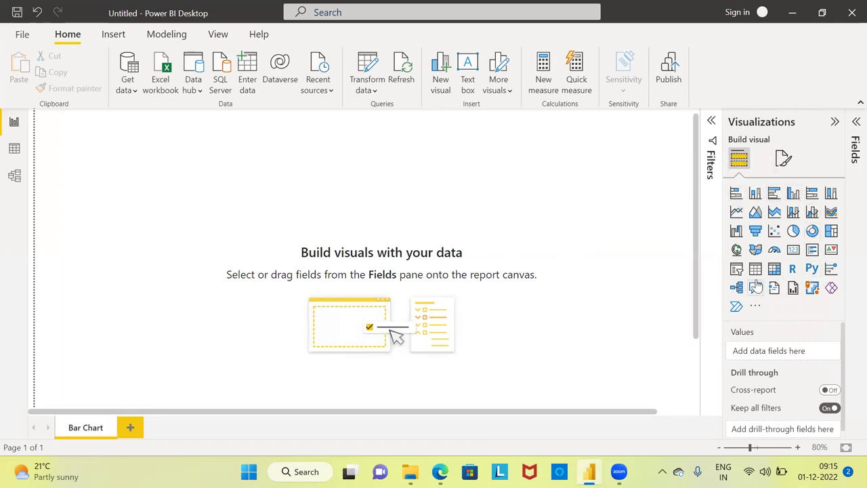
left_click(755, 194)
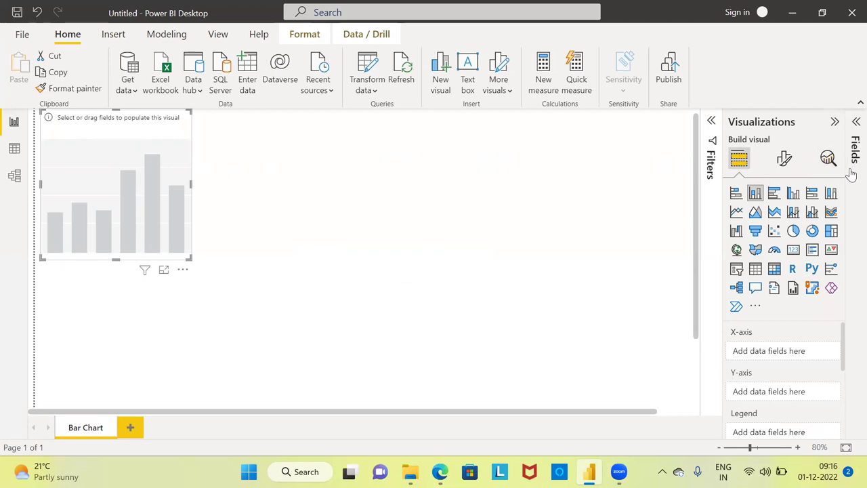
left_click(855, 123)
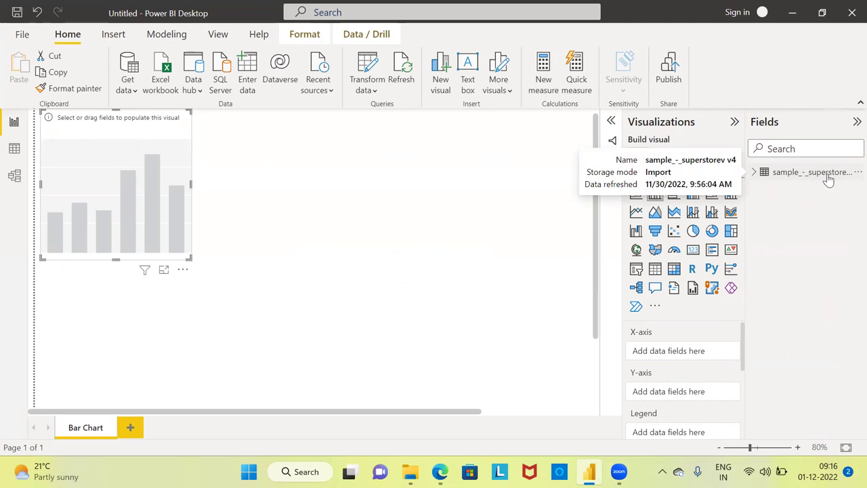
left_click(755, 172)
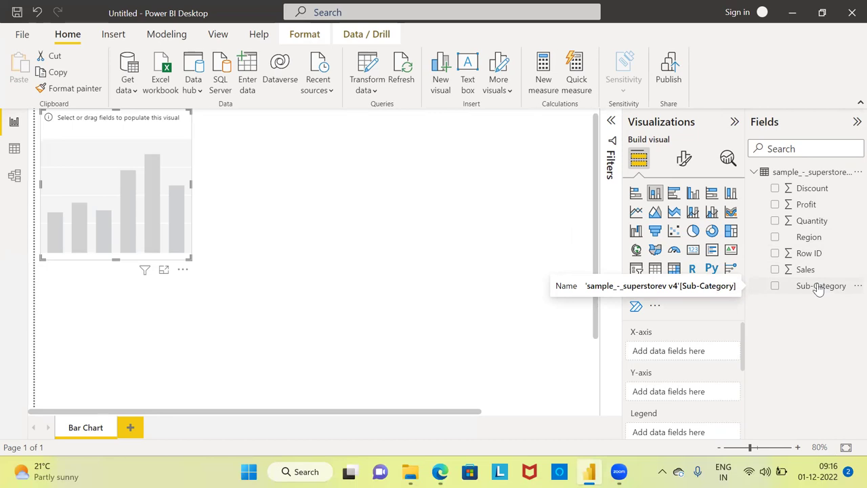
Step: Plot Sales by Sub-Category in the empty chart and enlarge it to fill most of the visible canvas width
left_click_drag(819, 287, 136, 250)
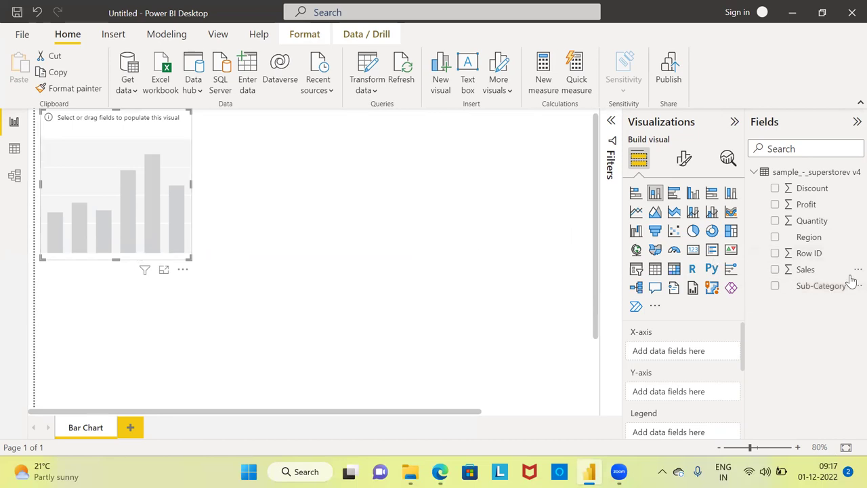
left_click_drag(835, 290, 141, 244)
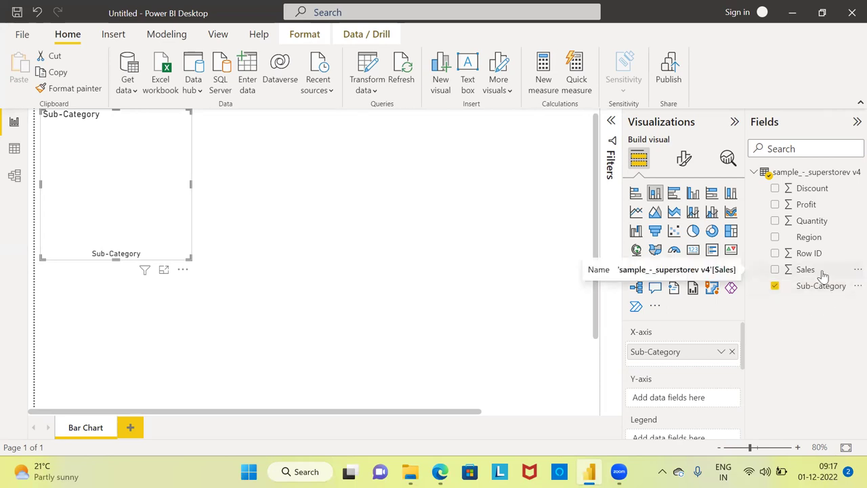
left_click_drag(822, 275, 115, 225)
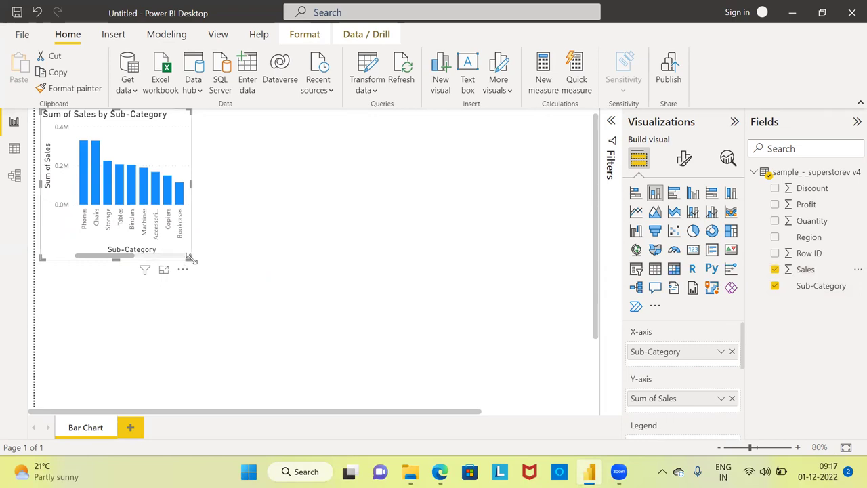
left_click_drag(191, 259, 549, 356)
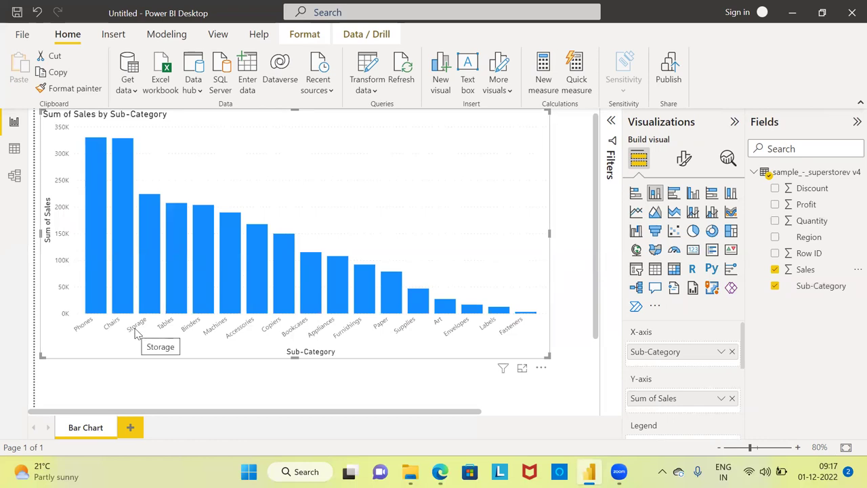
mouse_move(89, 146)
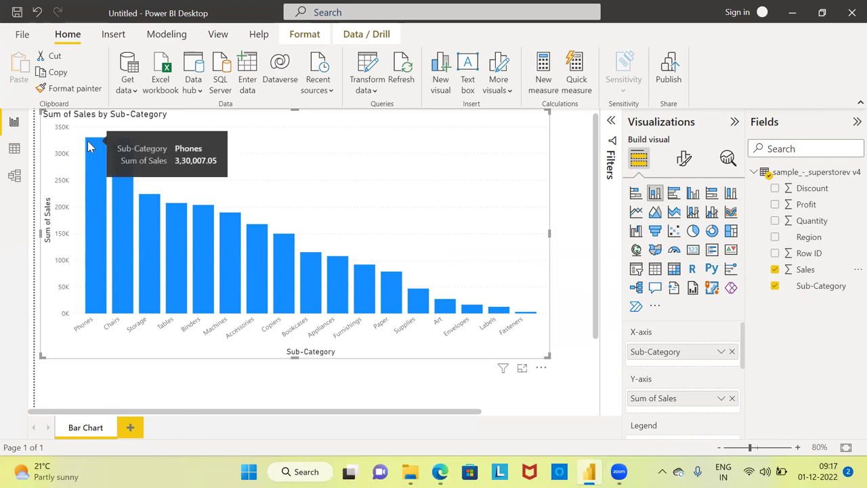
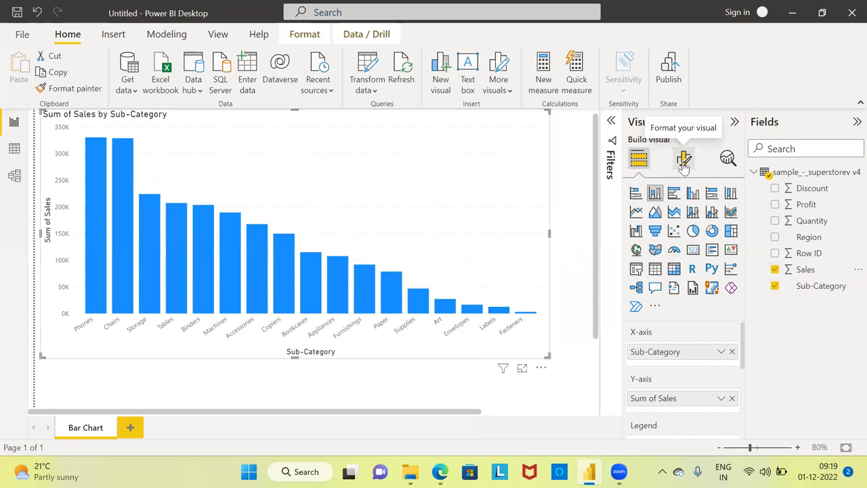
Step: Set the font size of the chart's X-axis values to 14
left_click(683, 163)
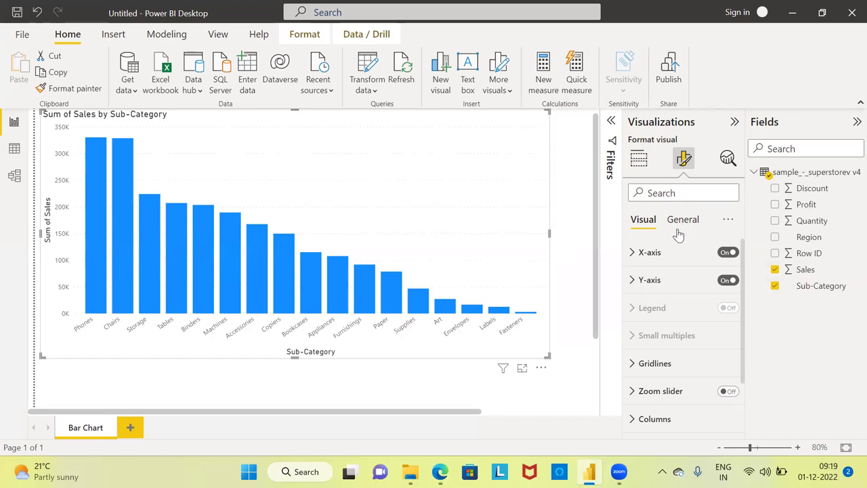
left_click(634, 256)
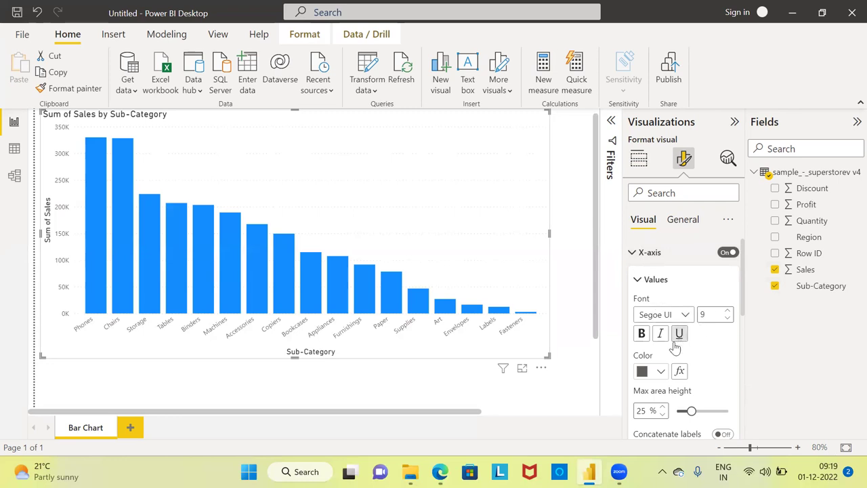
mouse_move(682, 399)
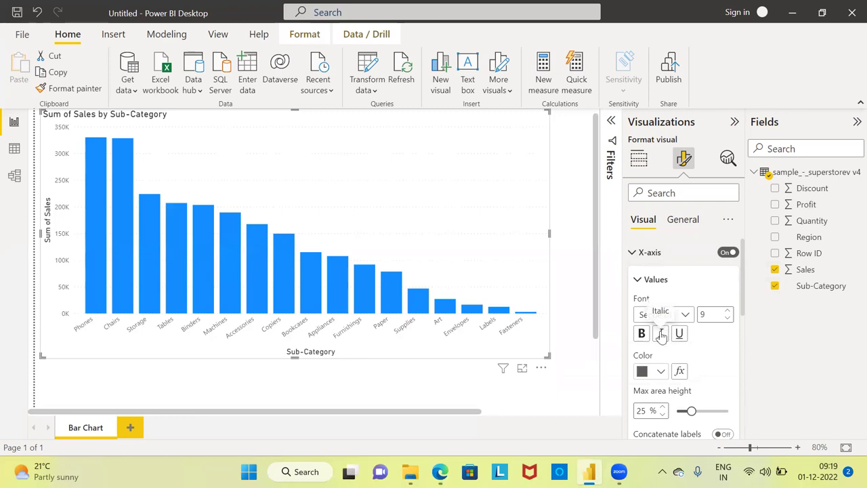
left_click(728, 313)
left_click(728, 312)
left_click(728, 312)
left_click(727, 312)
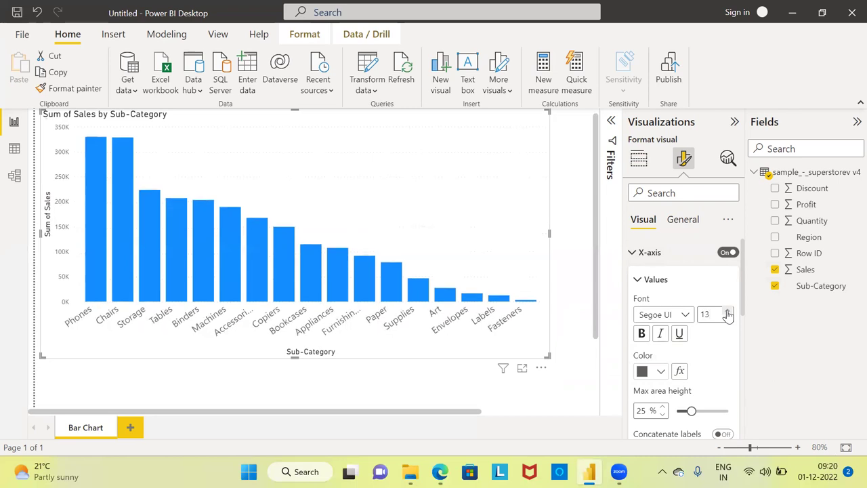
left_click(727, 313)
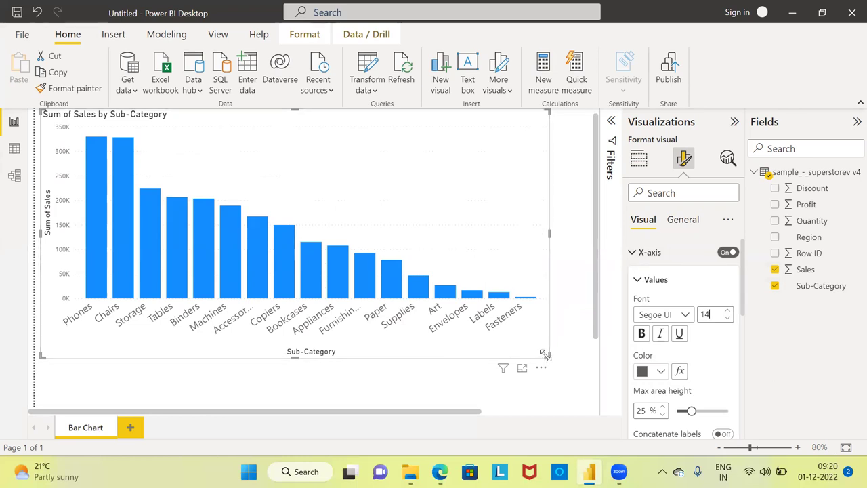
Step: Make the chart slightly narrower by its lower-right corner and collapse the X-axis formatting options
left_click_drag(548, 357, 492, 373)
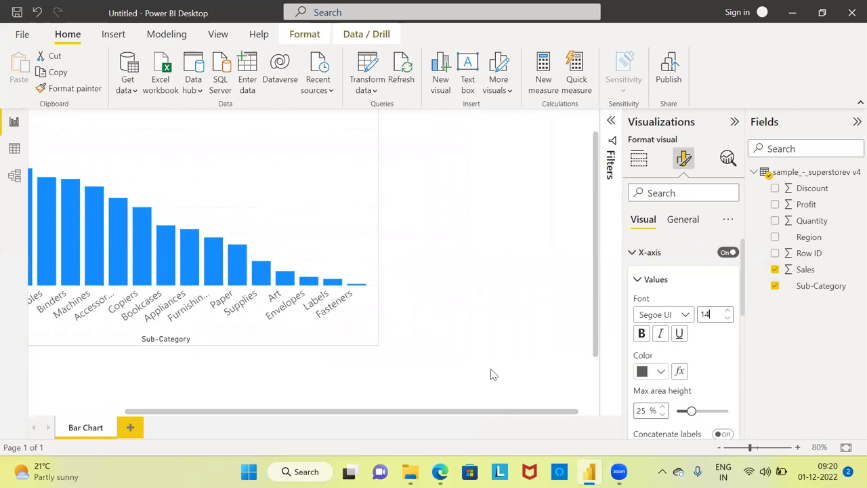
left_click_drag(357, 410, 225, 413)
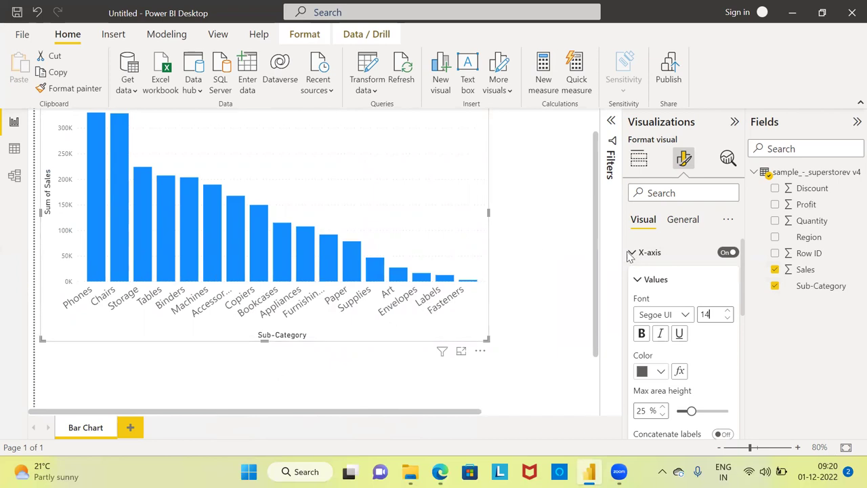
left_click(633, 254)
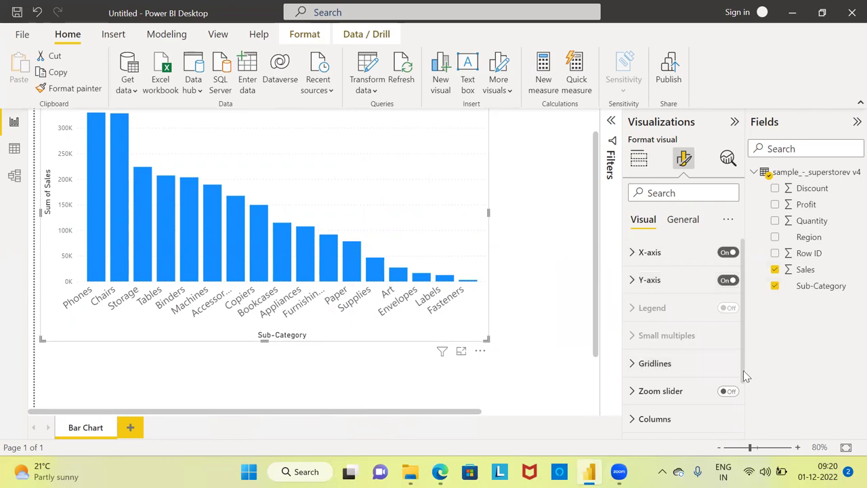
Step: Turn on the zoom slider for the column chart
left_click_drag(743, 376, 743, 433)
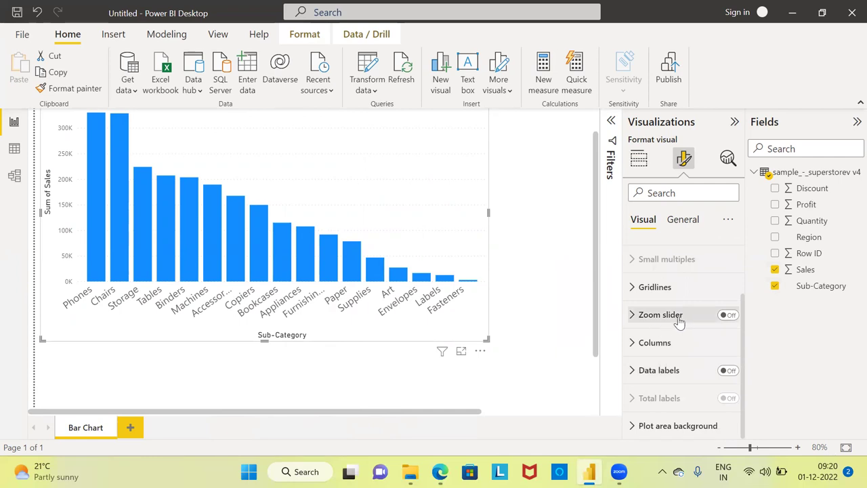
left_click(729, 316)
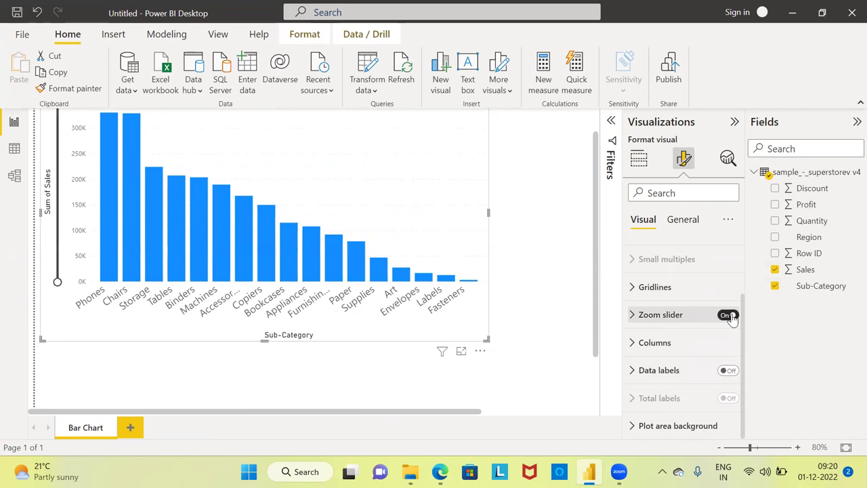
left_click_drag(597, 258, 594, 223)
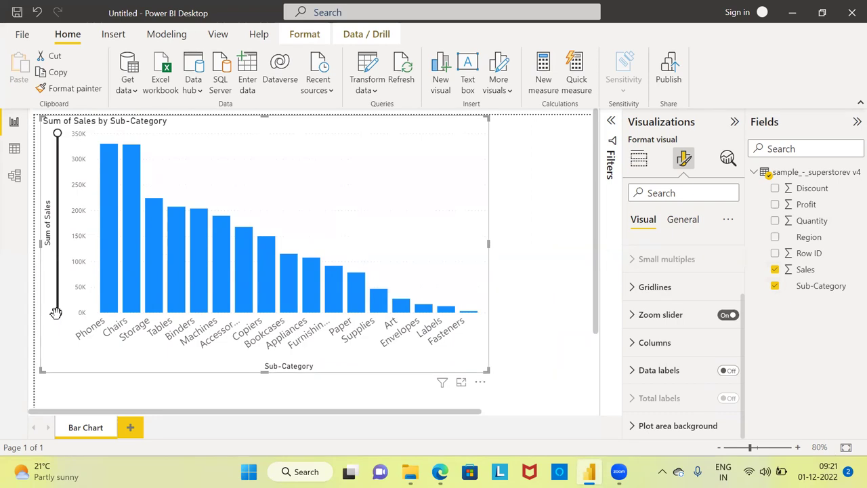
Step: Try the zoom slider by raising the lower end of the Sales axis range and returning it to the bottom
left_click_drag(57, 313, 57, 292)
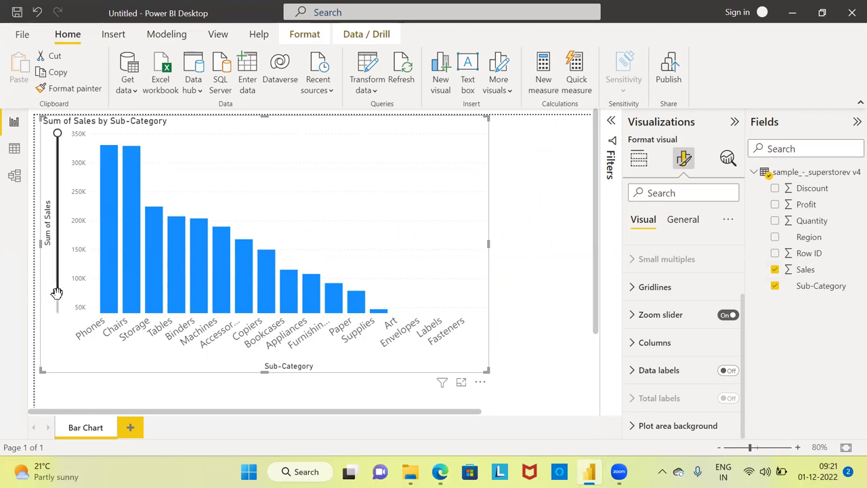
left_click_drag(54, 291, 62, 316)
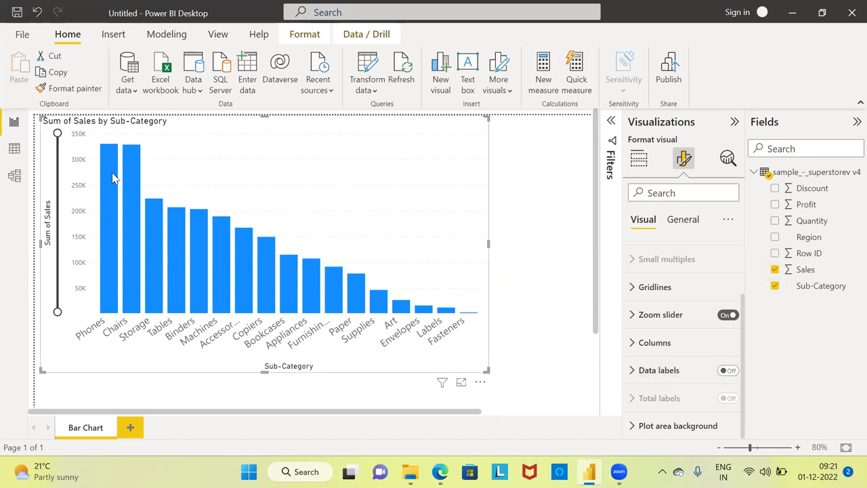
mouse_move(133, 185)
mouse_move(198, 288)
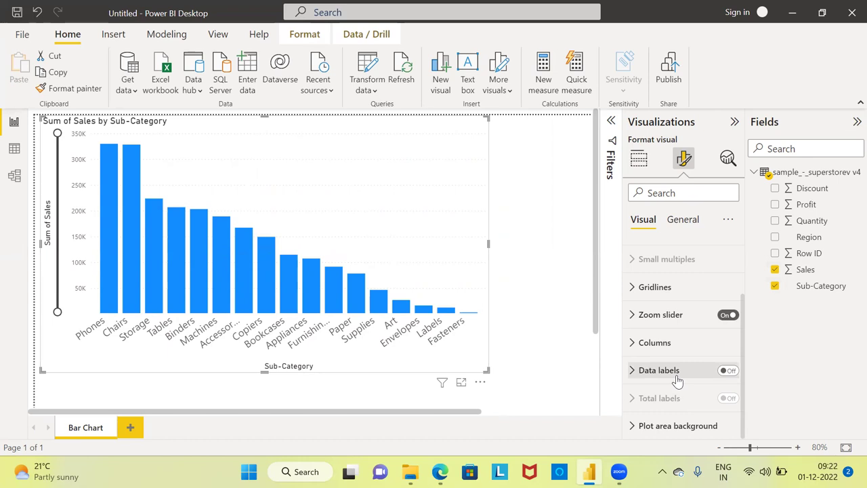
Step: Turn on data labels for the chart's columns
left_click(734, 376)
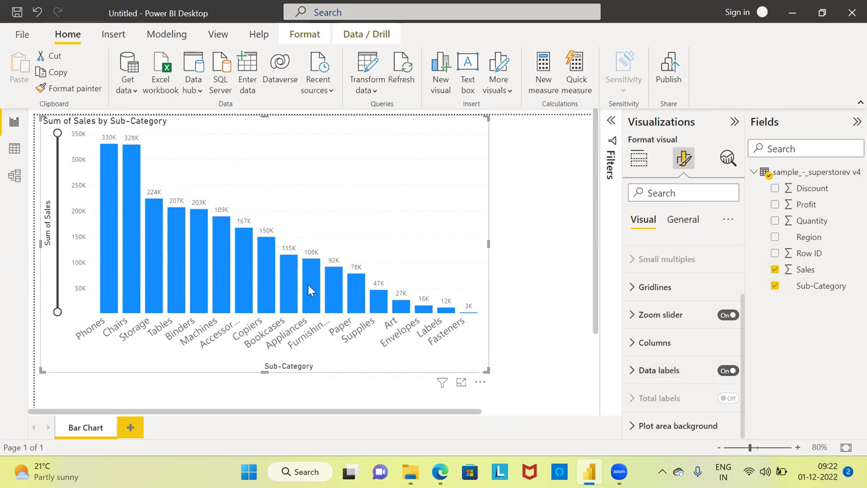
mouse_move(183, 229)
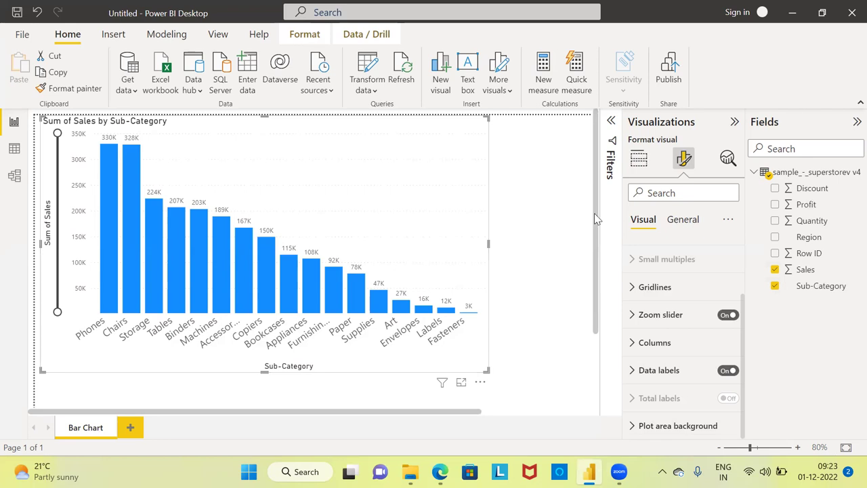
Step: Change the chart title text to "Total Sales by Sub-category"
left_click(687, 228)
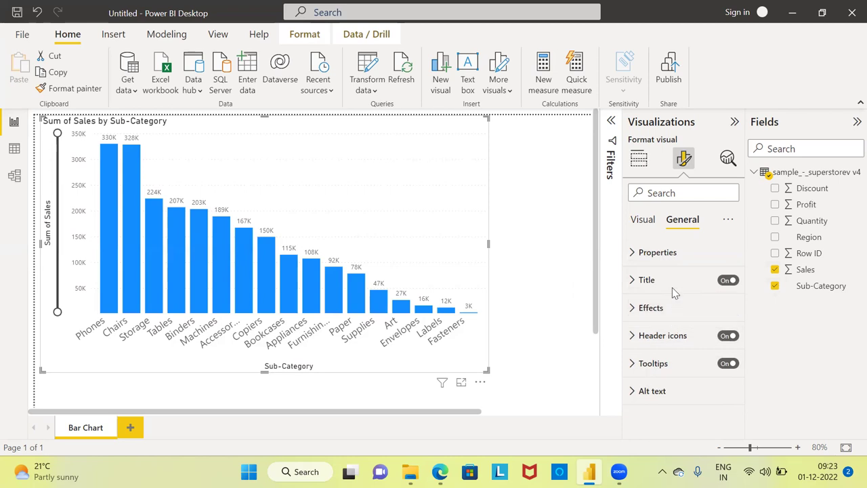
left_click(633, 282)
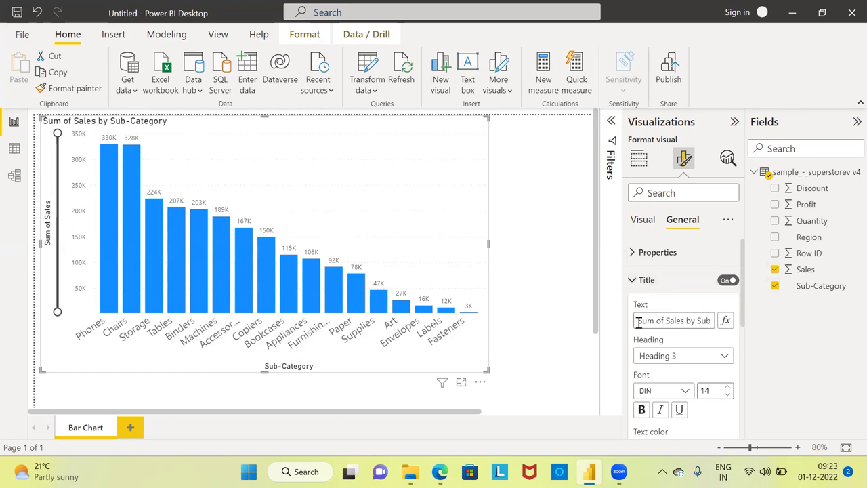
left_click_drag(638, 324, 715, 337)
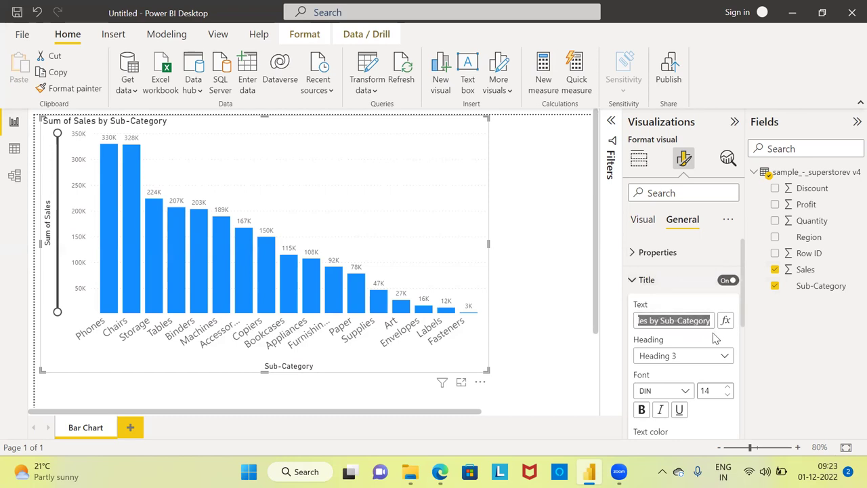
key("BackSpace")
type("T")
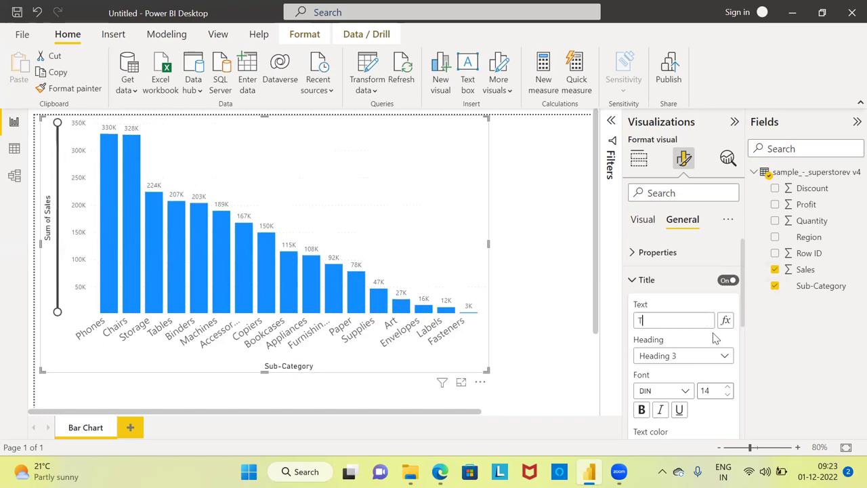
type("otal Sale")
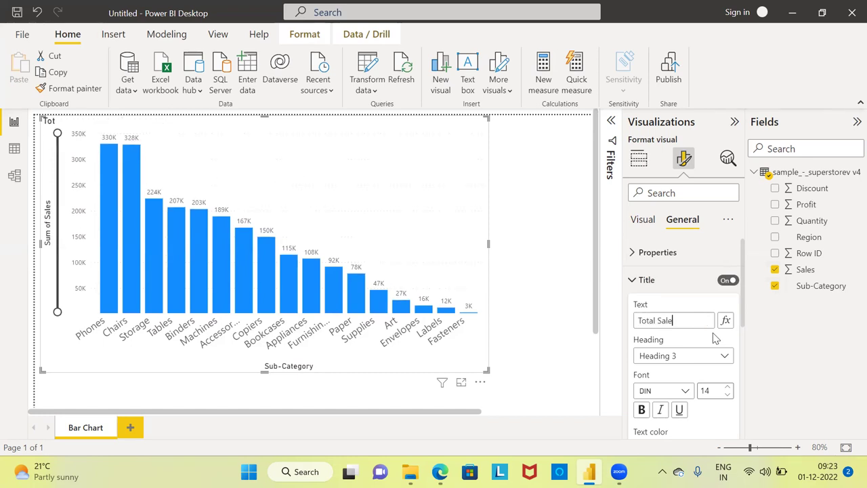
type("s by Sub")
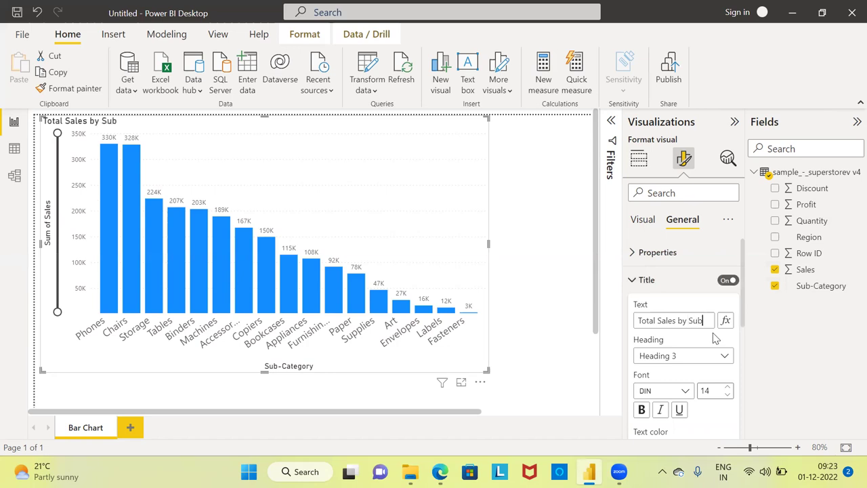
type("-category")
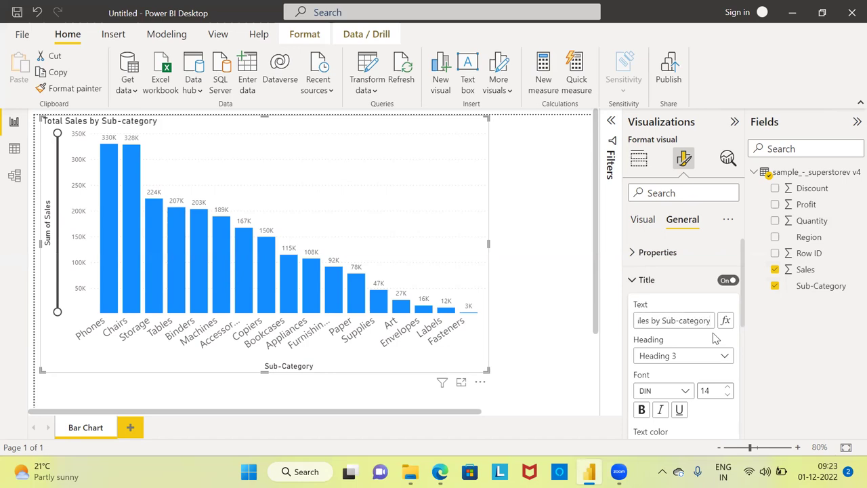
left_click(692, 342)
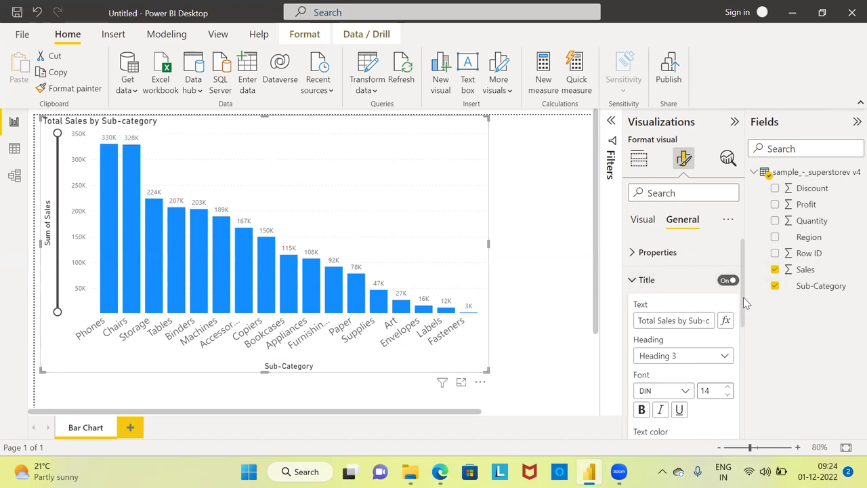
Step: Center the chart title horizontally and set its font size to 23
left_click_drag(743, 307, 743, 368)
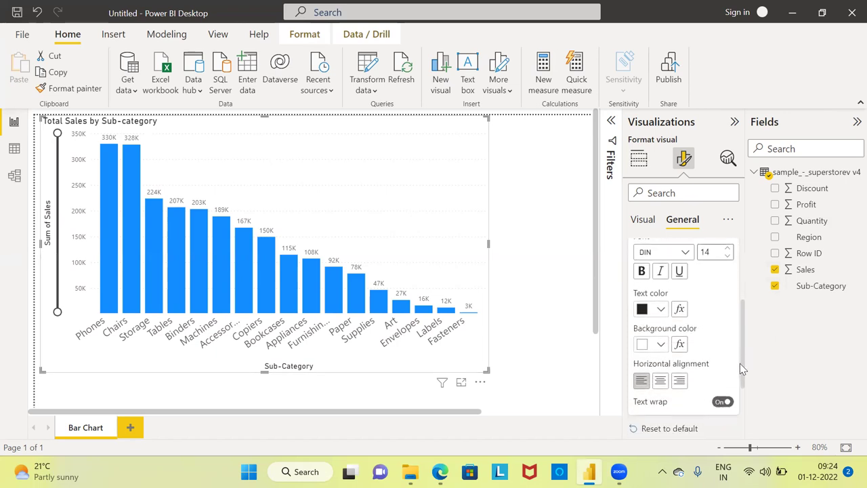
left_click(660, 382)
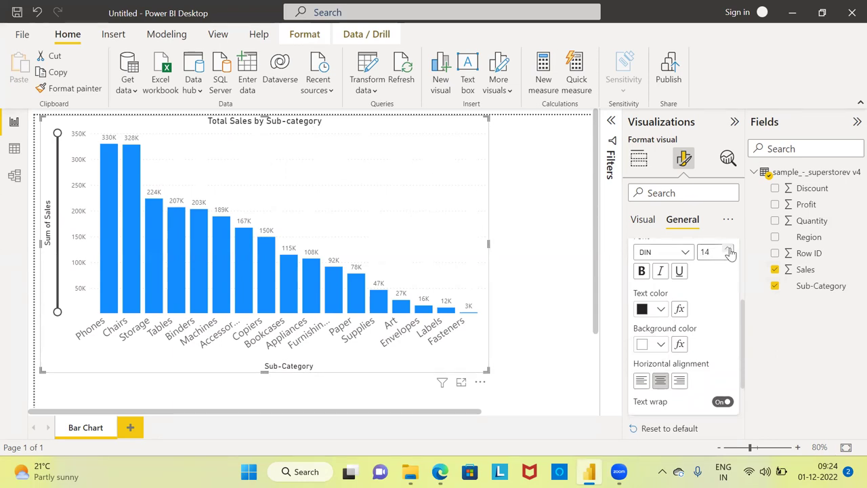
left_click(728, 249)
left_click(729, 249)
left_click(728, 249)
left_click(729, 248)
left_click(729, 249)
left_click(729, 248)
left_click(729, 249)
left_click(728, 249)
left_click(728, 248)
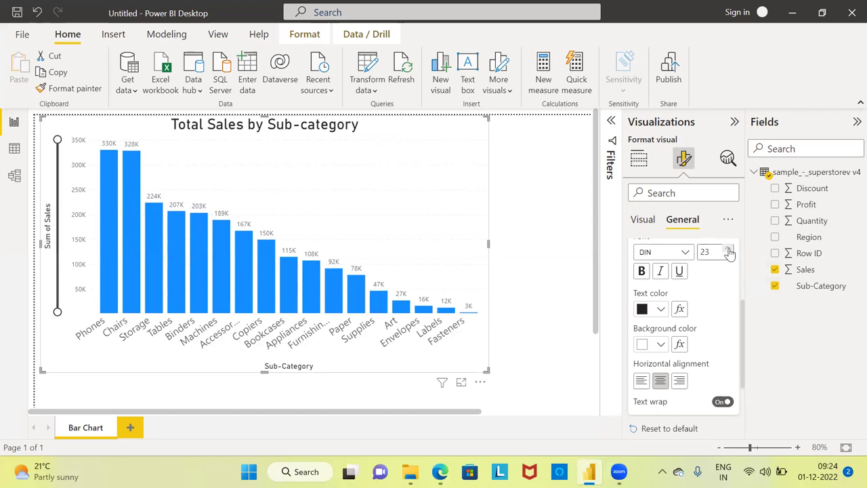
Step: Give the chart title a light red background and white text
left_click(661, 347)
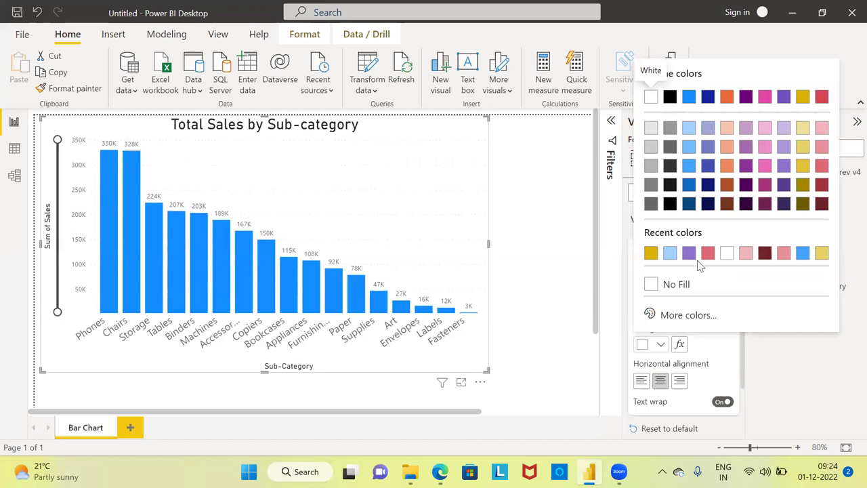
left_click(822, 152)
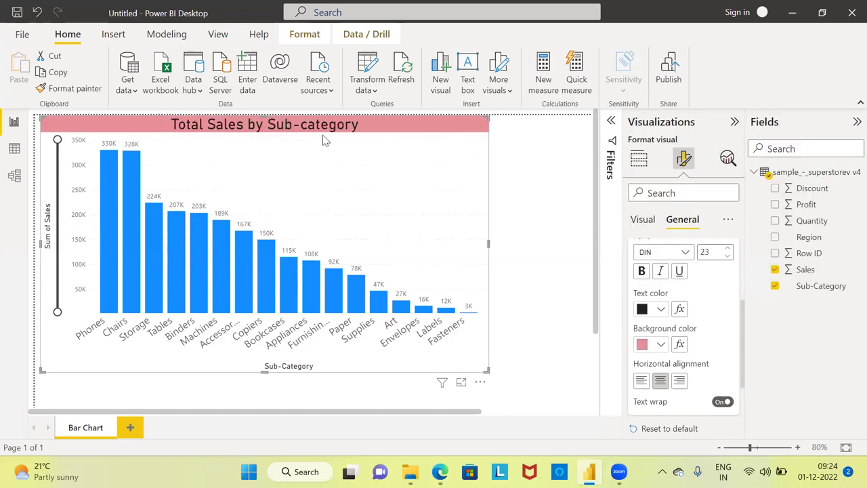
left_click(661, 310)
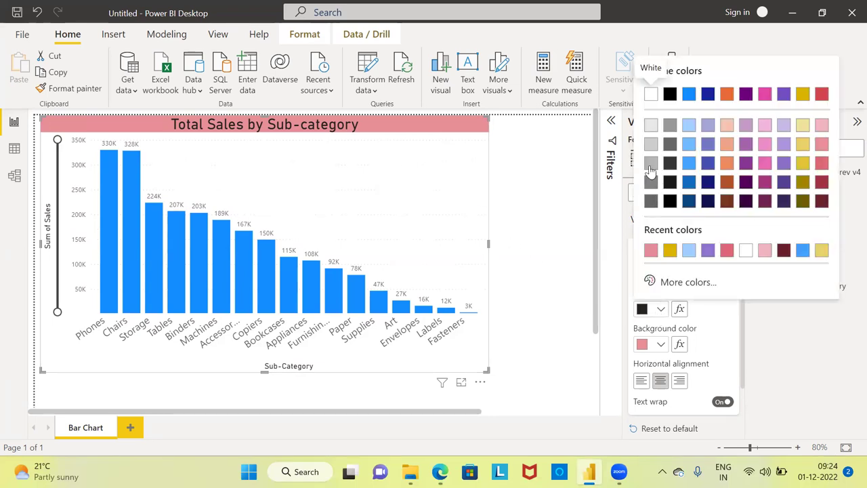
left_click(649, 95)
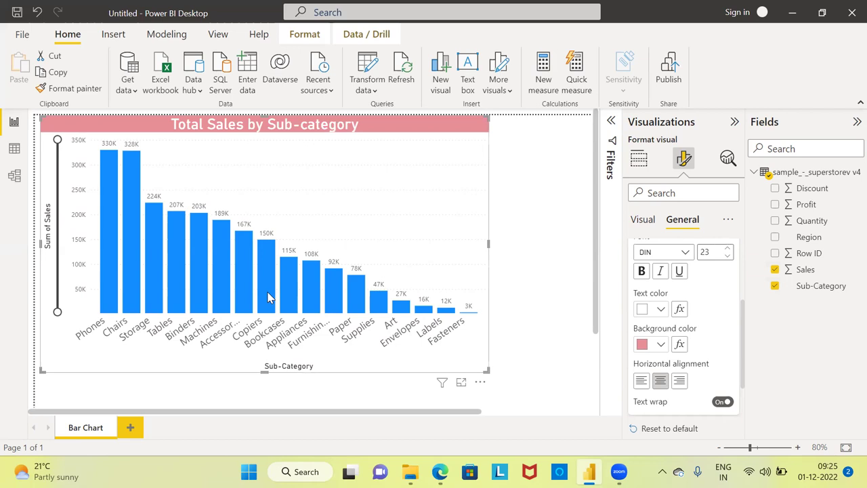
Step: Change the default color of the chart's columns to the medium red theme shade, one shade darker than the title background
mouse_move(269, 297)
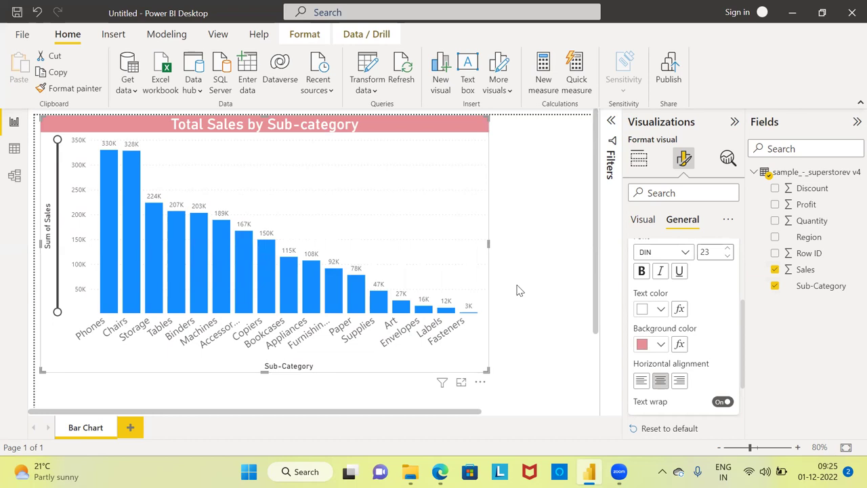
left_click(645, 221)
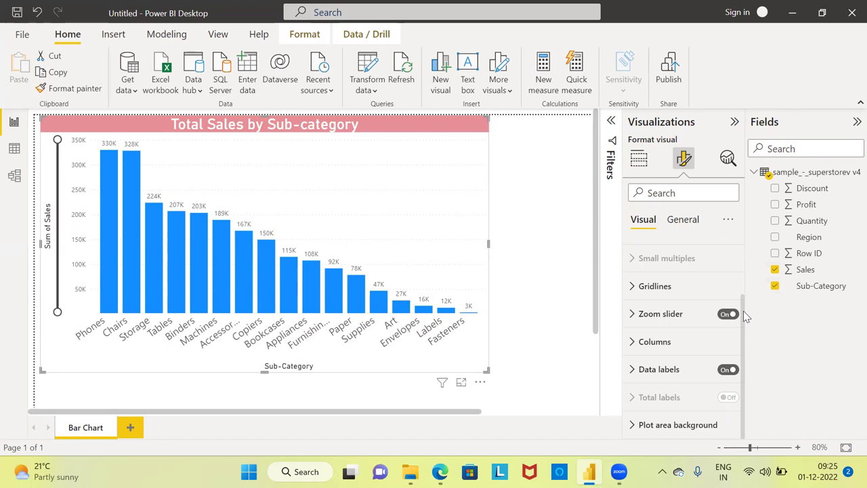
left_click(645, 343)
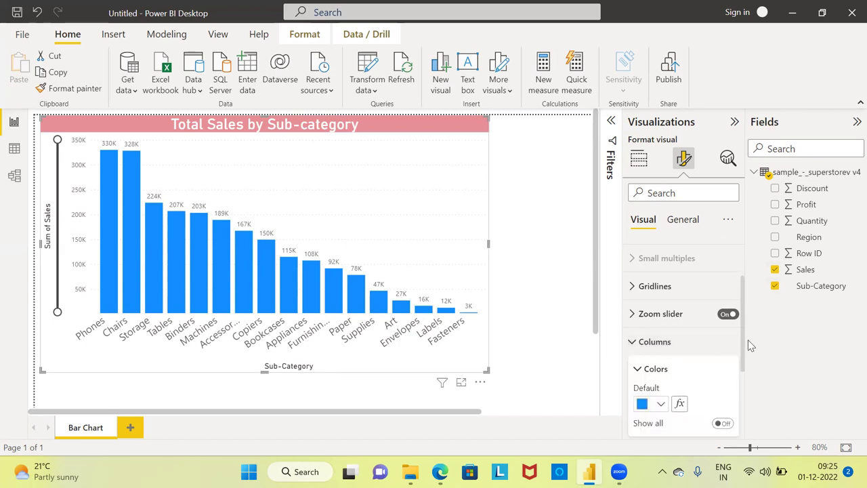
left_click_drag(741, 342, 740, 385)
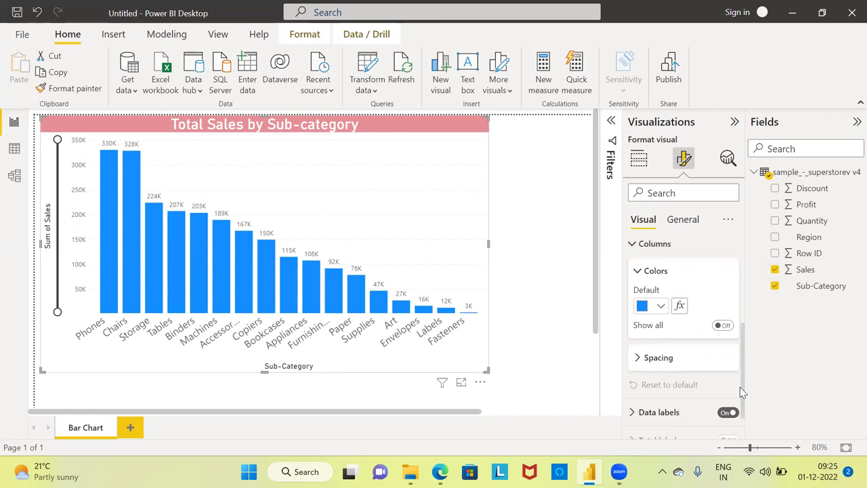
left_click(661, 308)
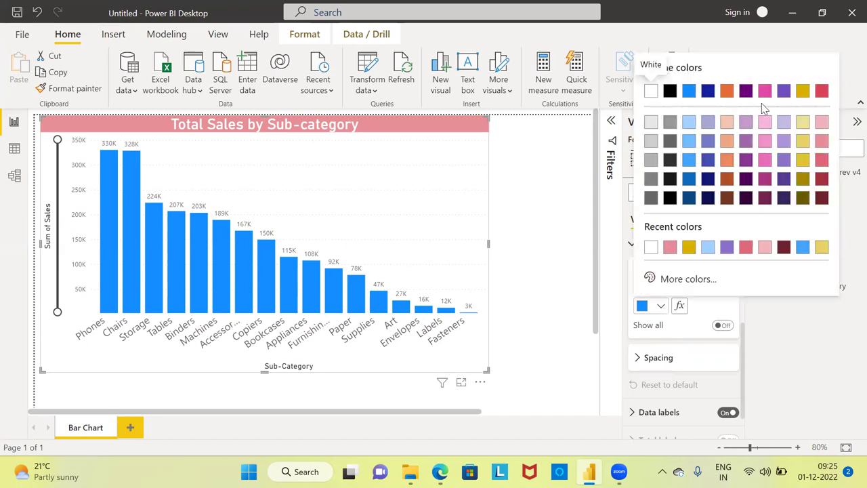
left_click(822, 159)
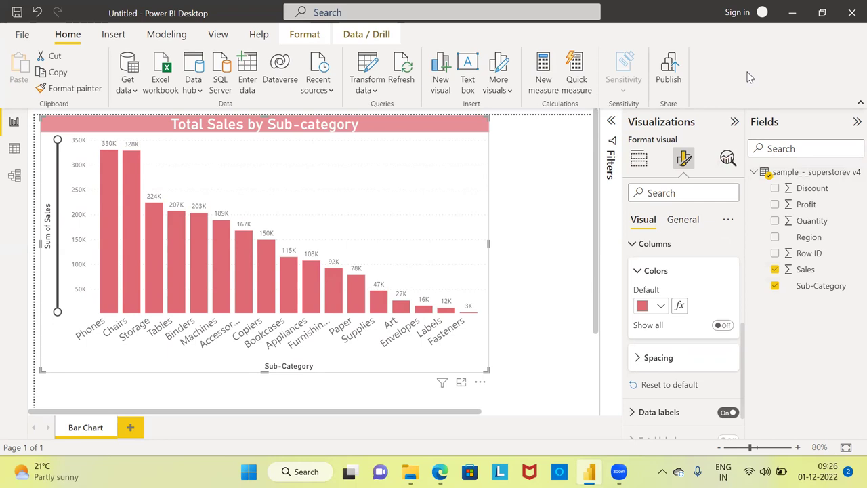
left_click(632, 246)
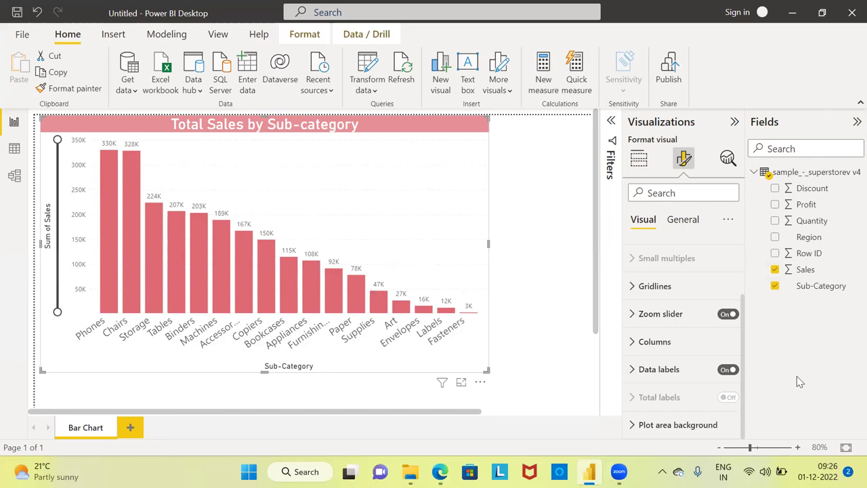
Step: Export the chart's data to the Desktop as a CSV file named "Total Sales by Sub-category"
left_click(479, 385)
mouse_move(478, 387)
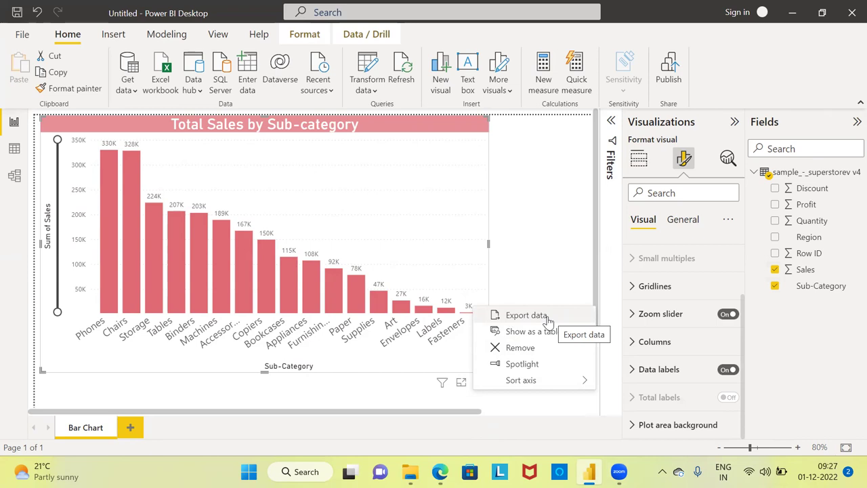
left_click(527, 316)
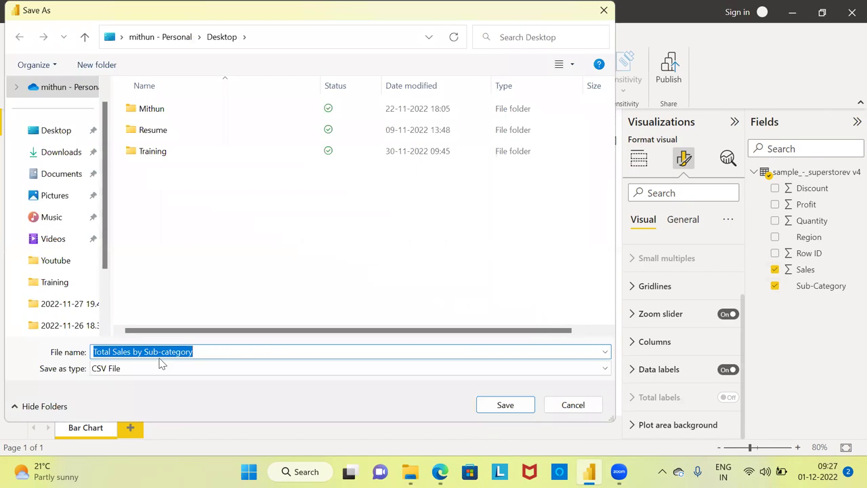
left_click(62, 134)
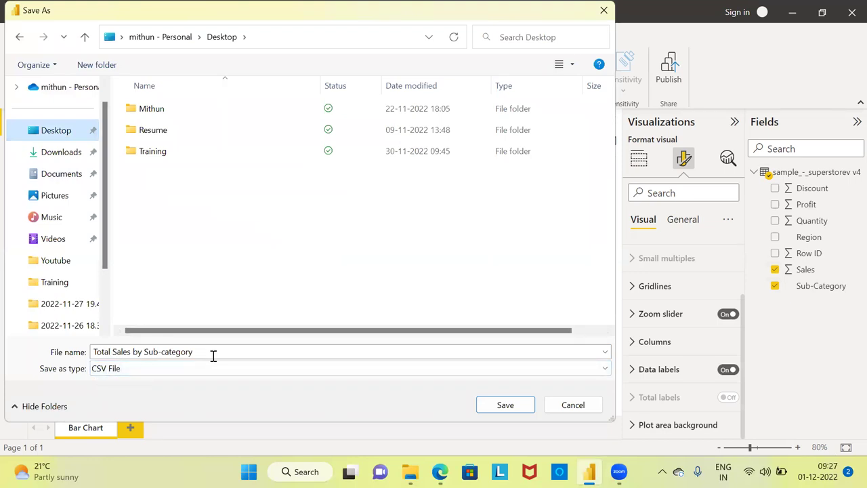
left_click(505, 405)
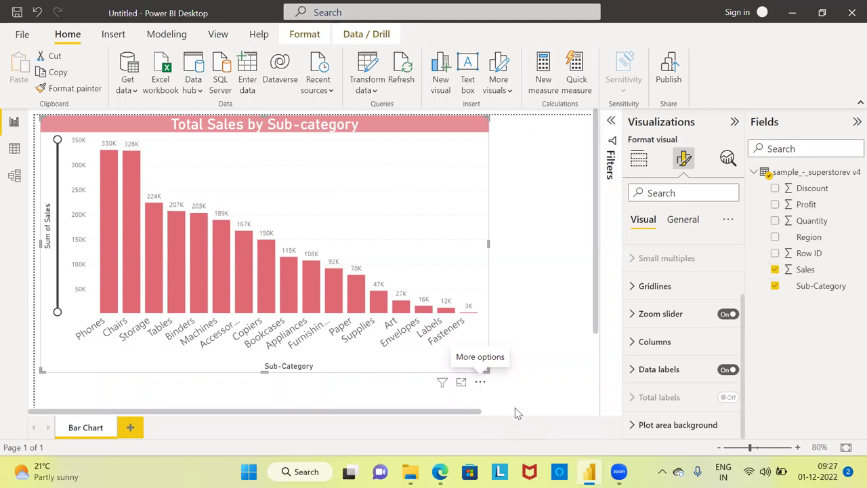
Step: Open the exported "Total Sales by Sub-category" CSV file from the desktop in Excel
key("super+d")
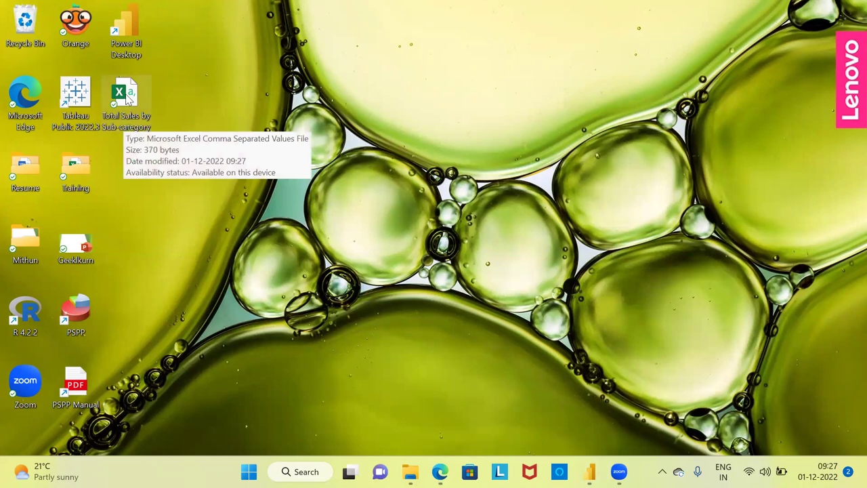
double_click(123, 95)
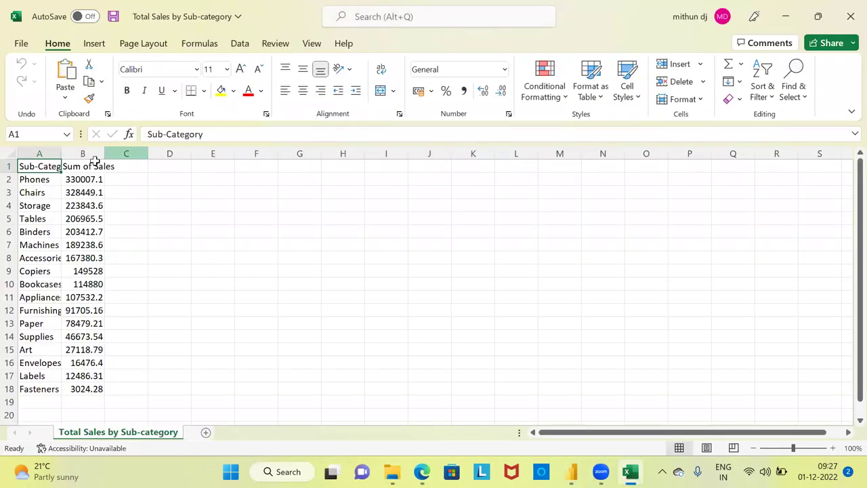
Step: Fit columns A and B to their contents in the exported sheet, and return to Power BI Desktop
double_click(63, 154)
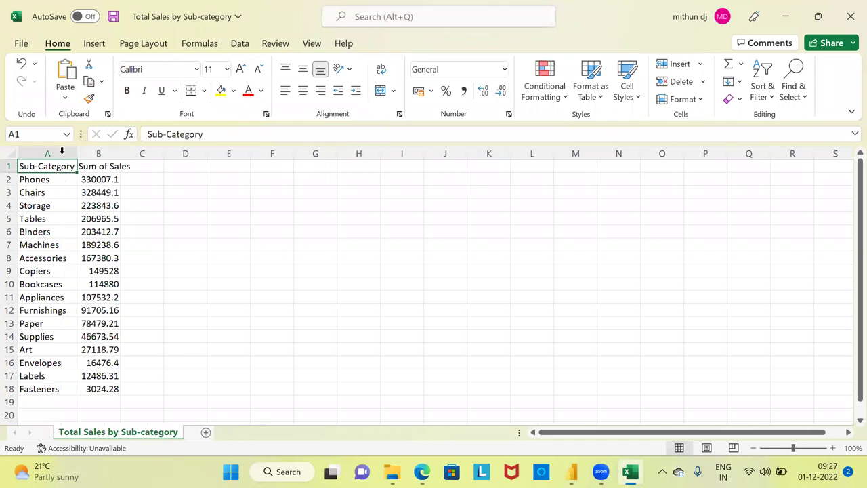
double_click(119, 154)
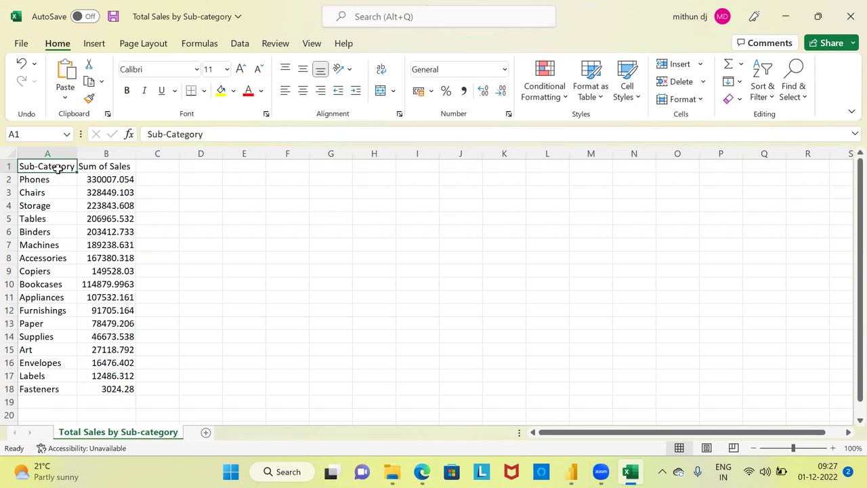
left_click(106, 166)
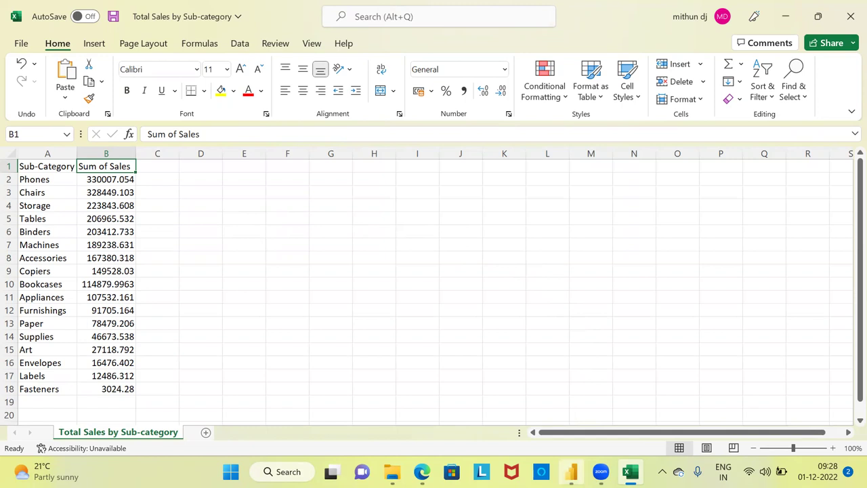
left_click(571, 471)
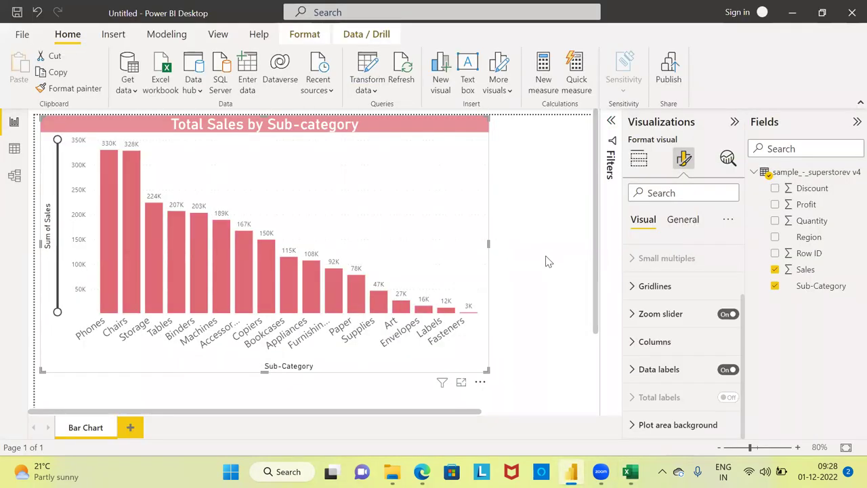